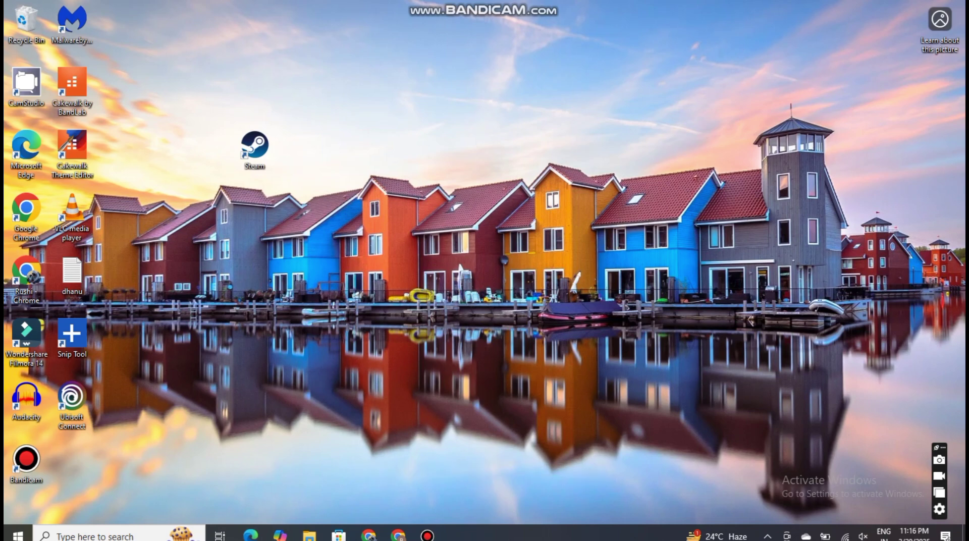
Step: Open Programs and Features with the appwiz.cpl command and locate the Microsoft Visual C++ Redistributable entries
key(super+r)
text(app)
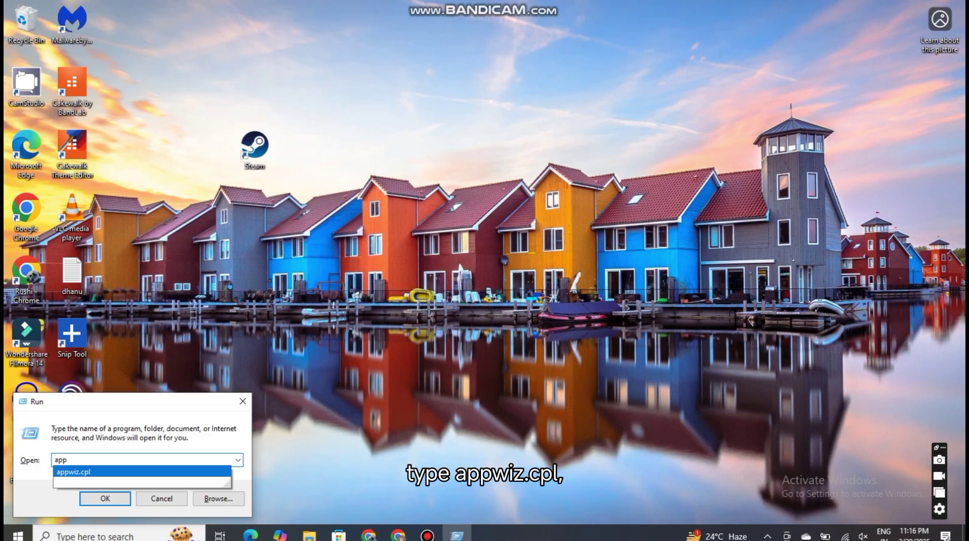
key(Down)
key(Return)
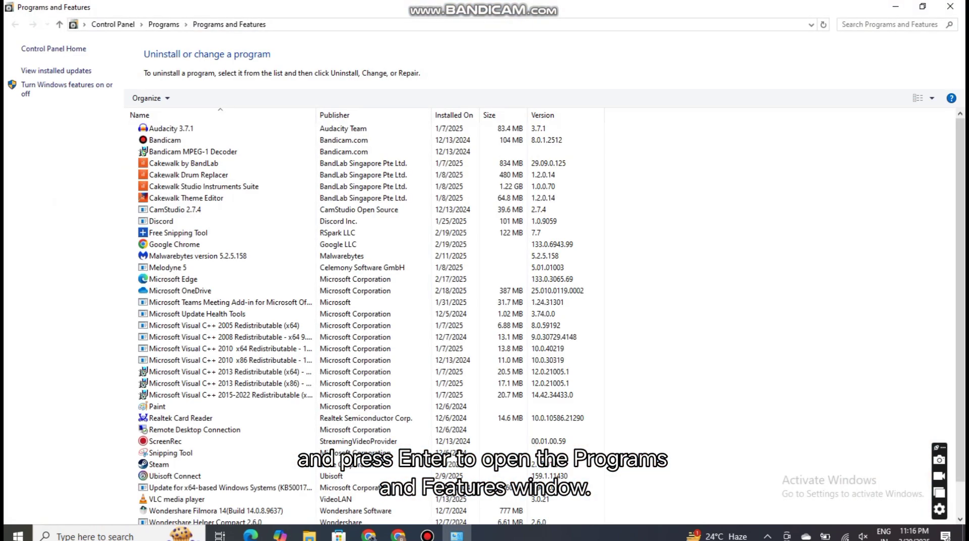
scroll(546, 322, down, 1)
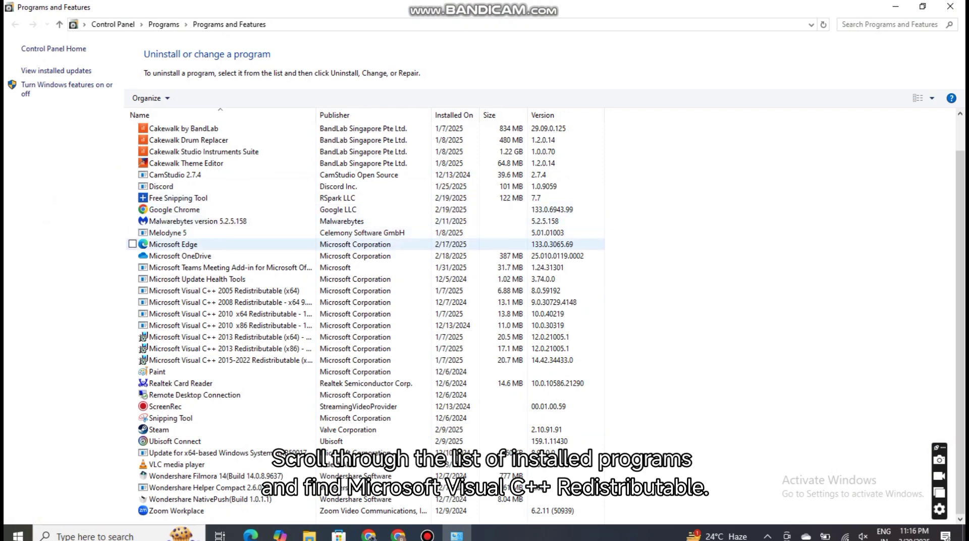
Step: Check which maintenance options are offered for the Microsoft Visual C++ 2010 x64 Redistributable
right_click(127, 318)
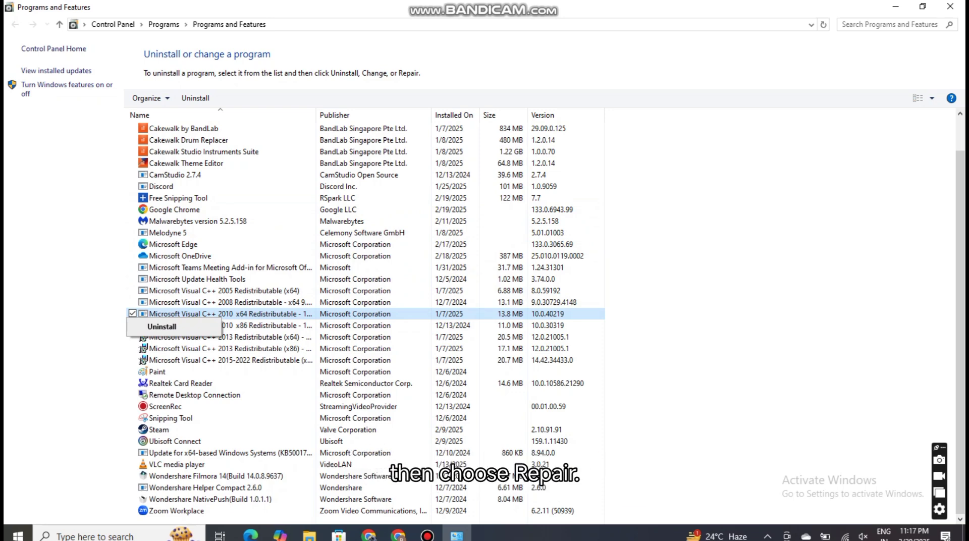
click(230, 302)
click(231, 314)
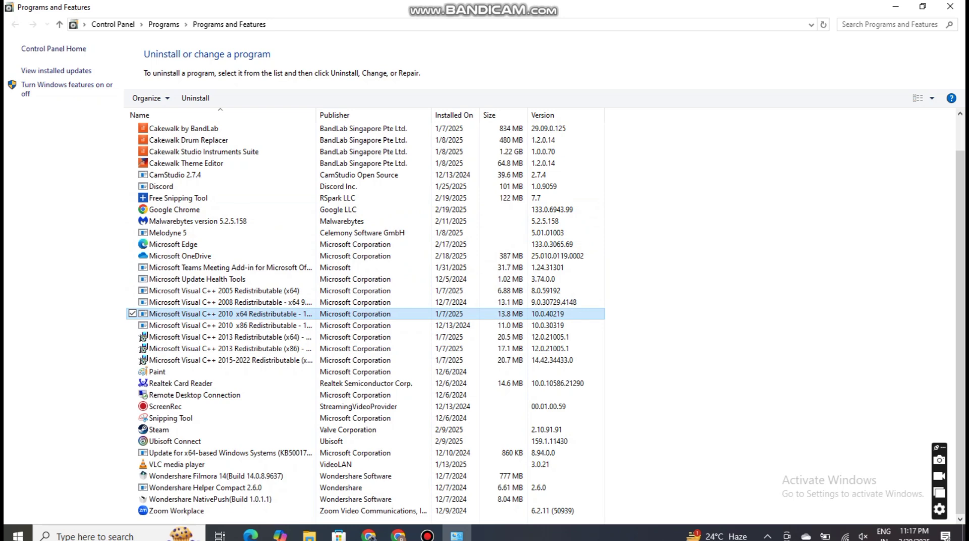
right_click(127, 312)
click(161, 321)
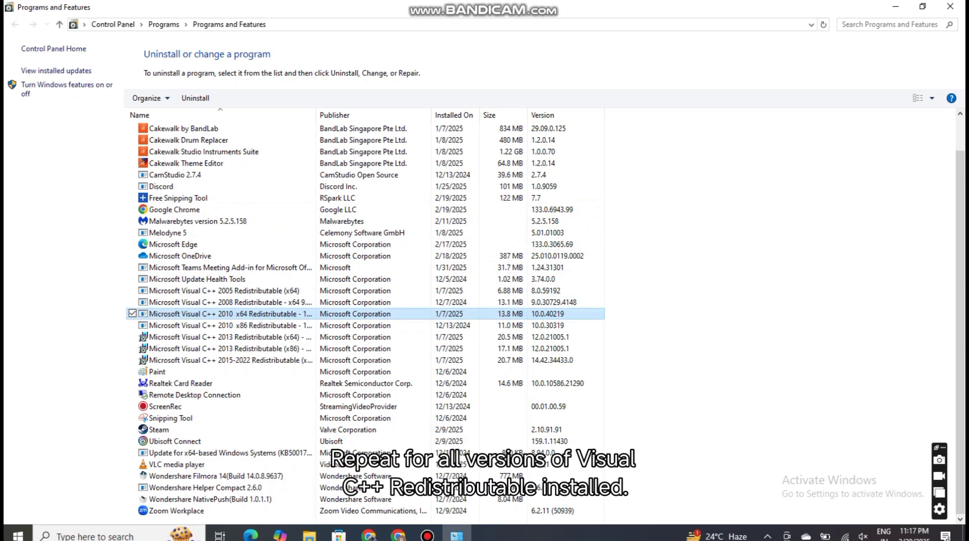
right_click(127, 314)
key(Escape)
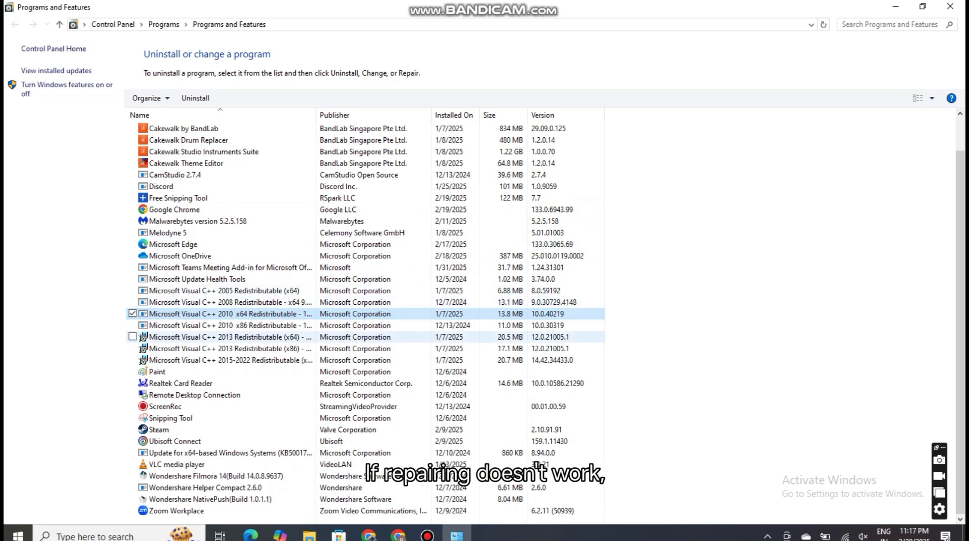
Step: Start the Change operation for the Microsoft Visual C++ 2013 Redistributable (x64)
click(150, 338)
right_click(149, 338)
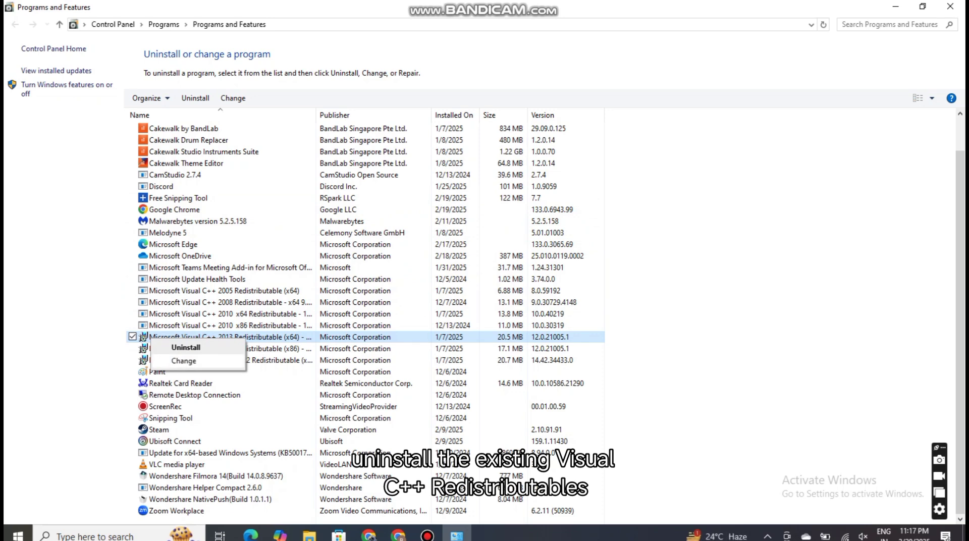
click(183, 360)
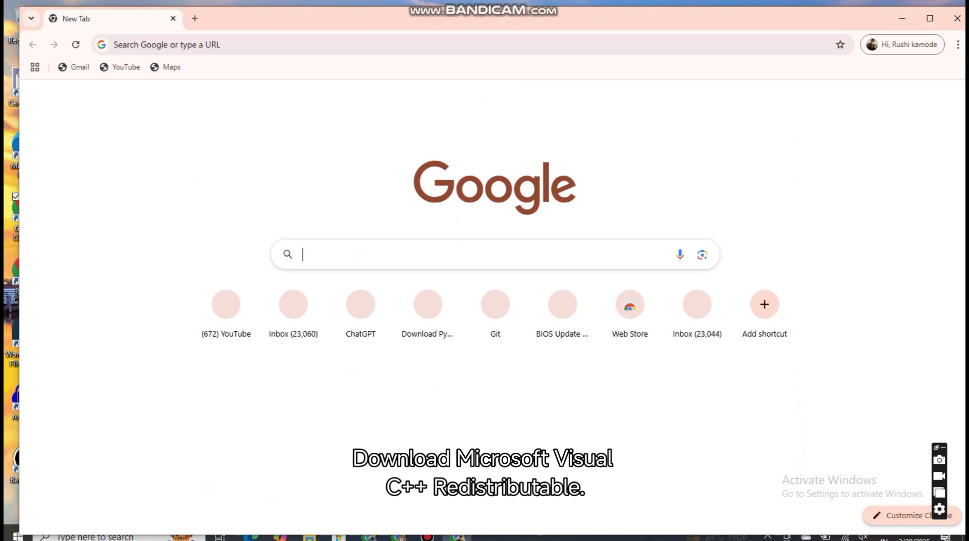
Step: In Google Chrome, search for "microsoft visual c++" and open Microsoft's "Latest supported Visual C++ Redistributable downloads" page
click(495, 255)
text(mic)
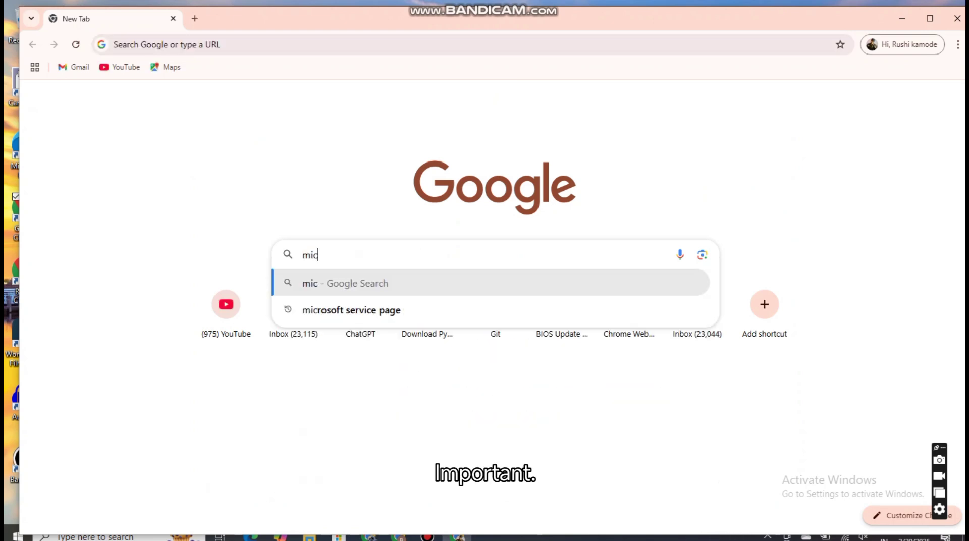
text(ro vis)
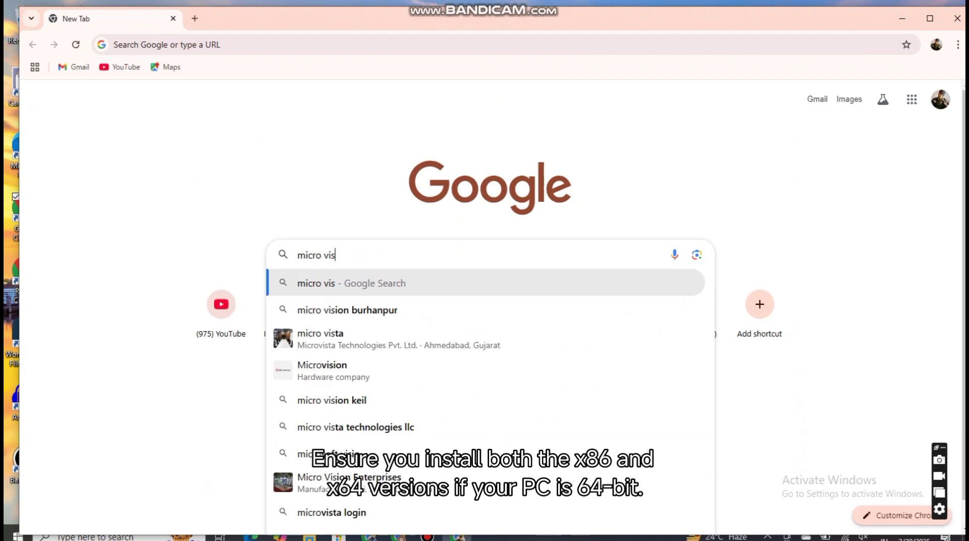
text(u)
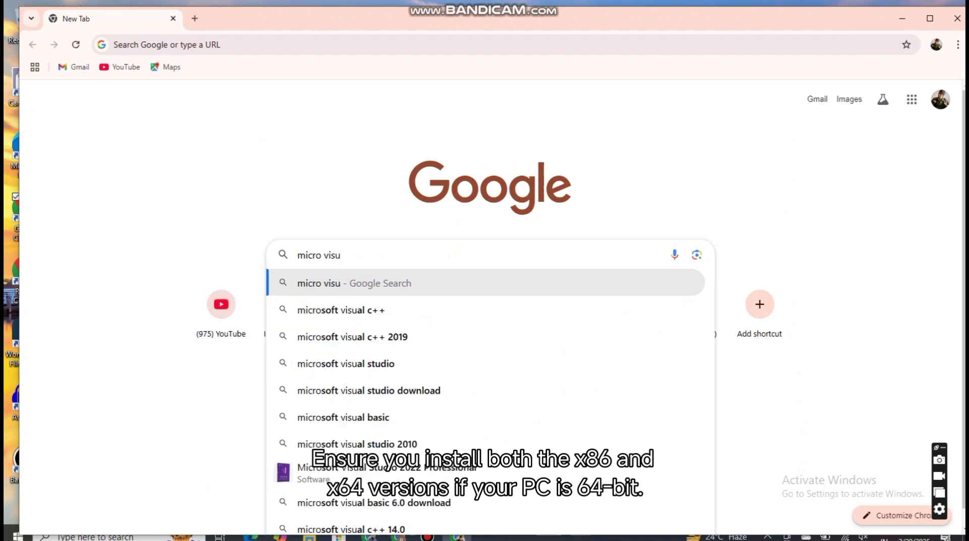
click(360, 310)
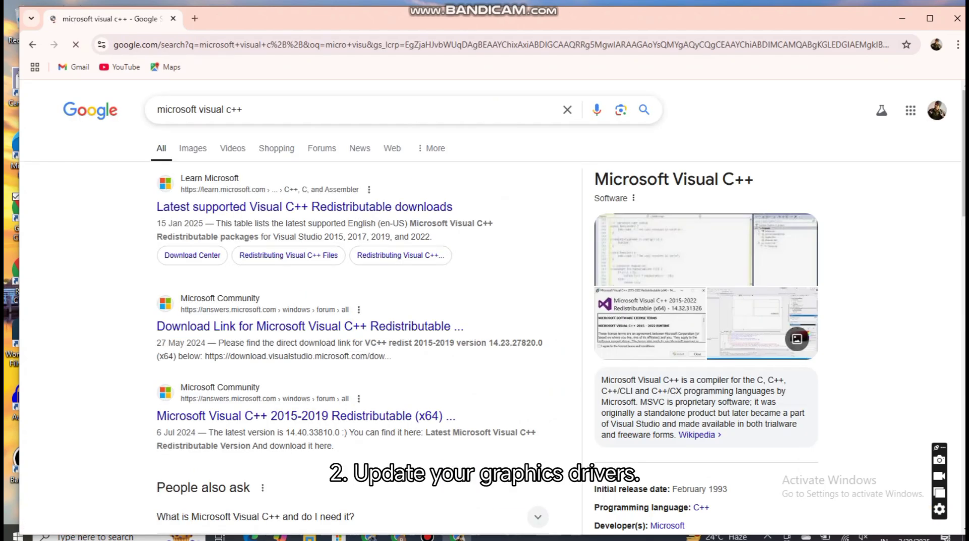
click(303, 207)
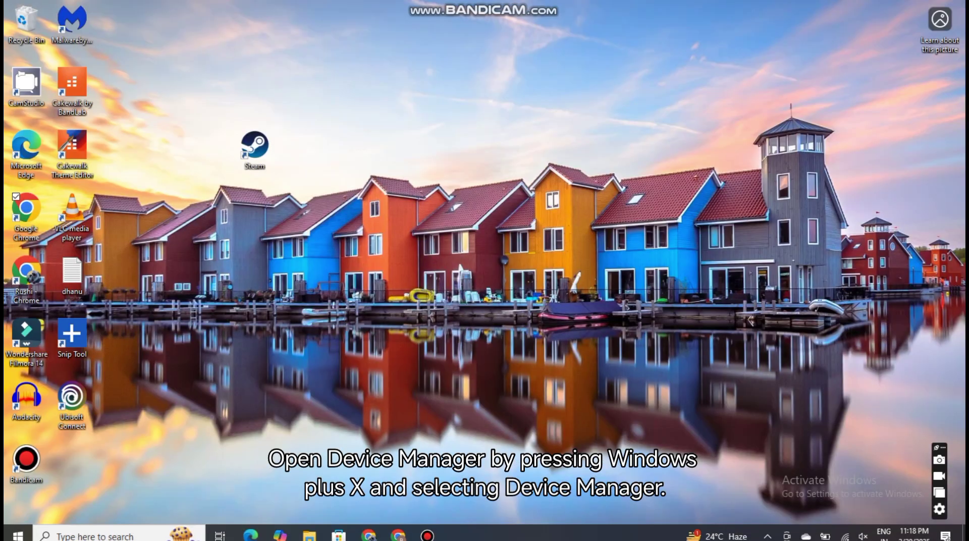
Step: Open Device Manager and maximize its window
key(super+x)
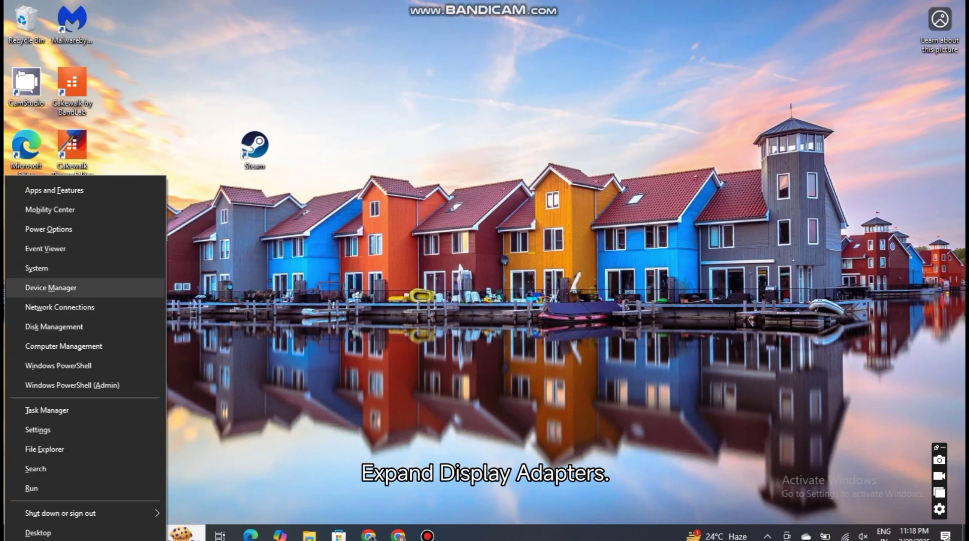
click(69, 288)
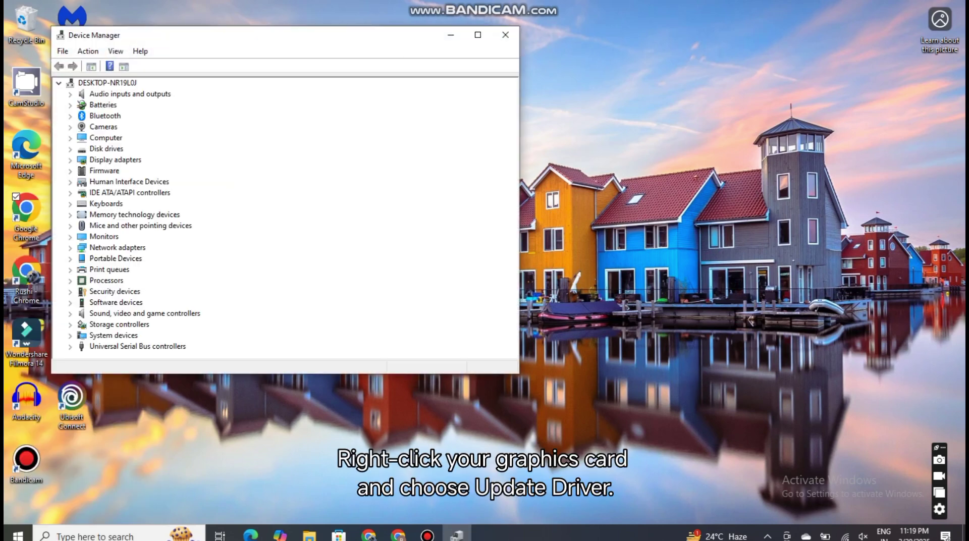
click(478, 34)
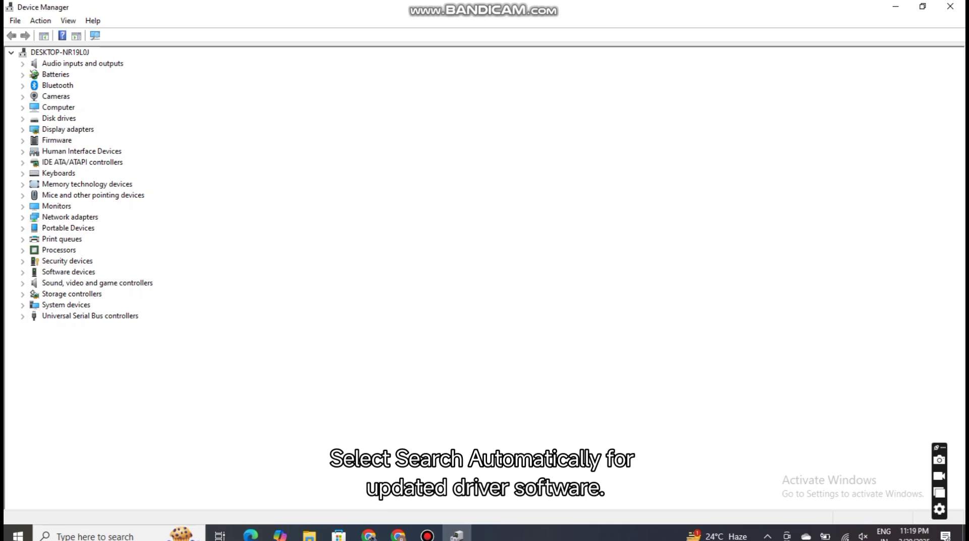
Step: Expand the display adapters and view the driver options available for the Intel(R) HD graphics adapter
click(68, 129)
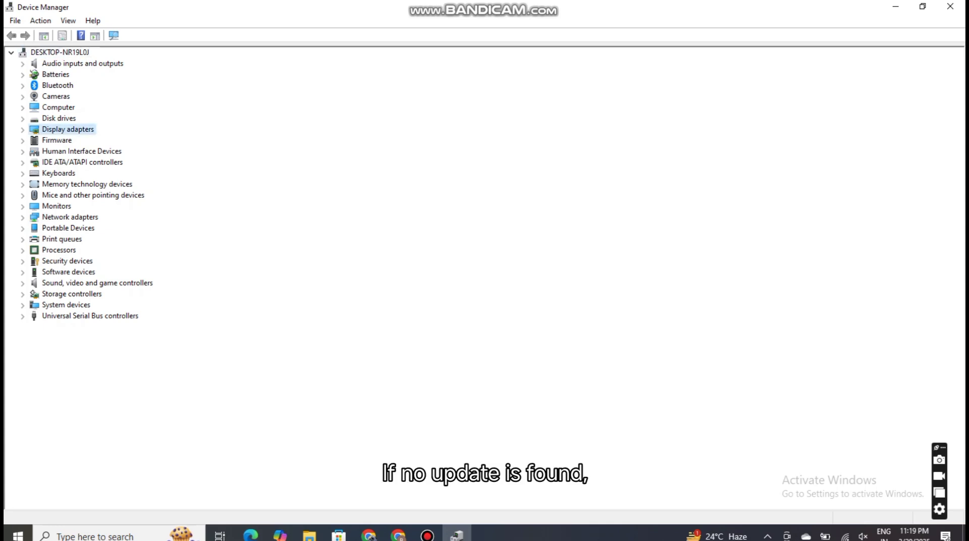
double_click(68, 130)
right_click(92, 139)
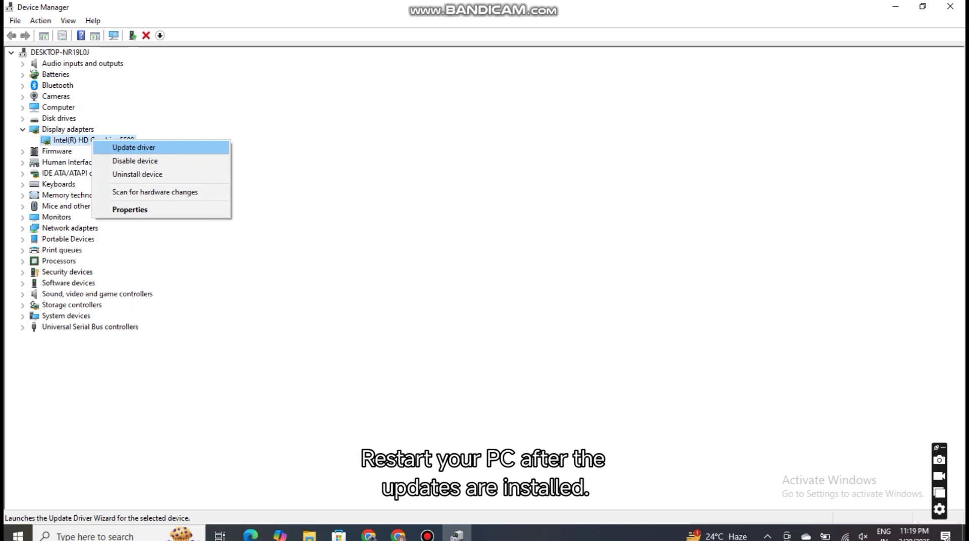
key(Escape)
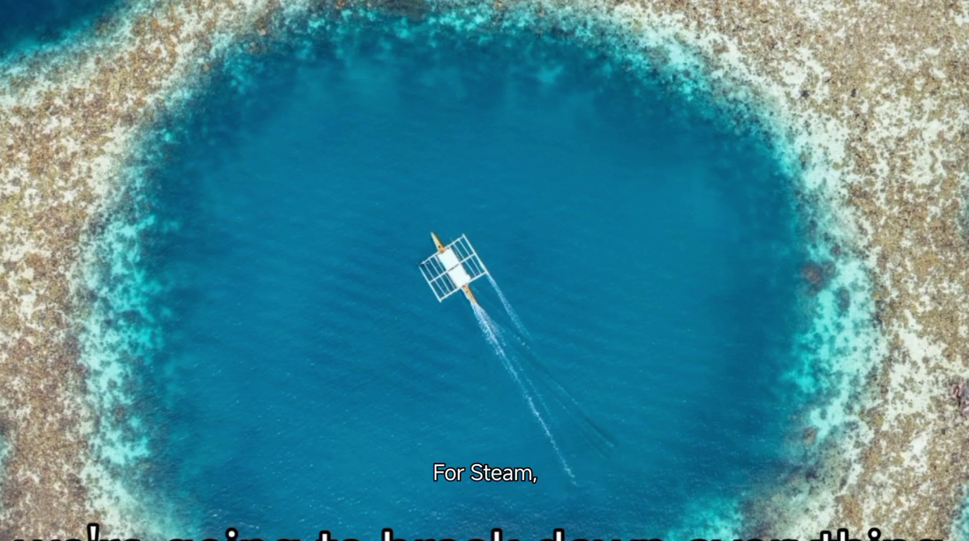
Step: Open the Update & Security section of Windows Settings and check for Windows updates
key(super)
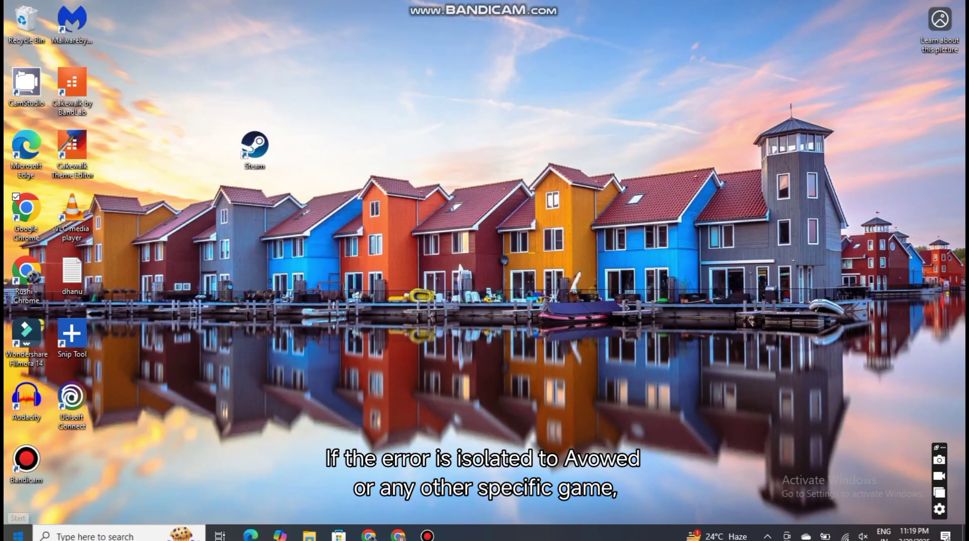
click(18, 535)
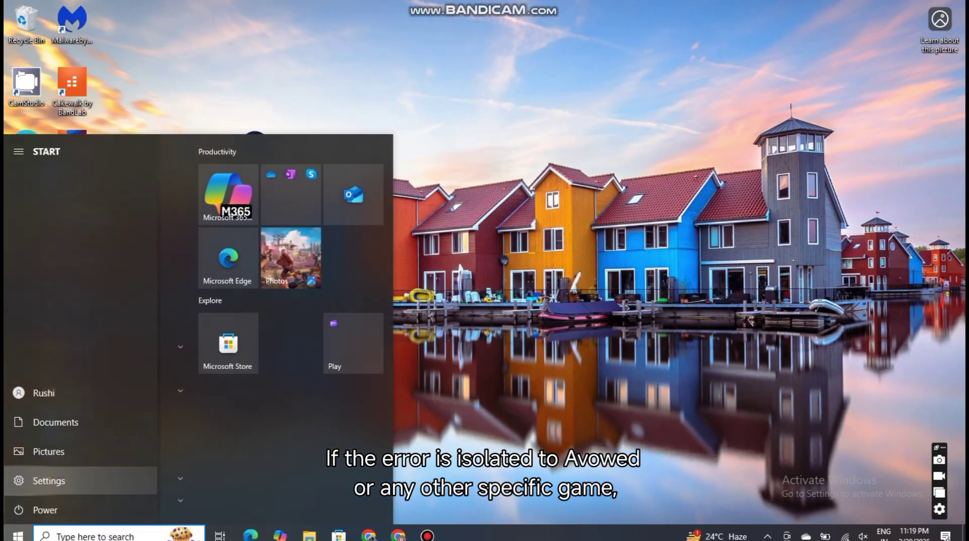
click(18, 481)
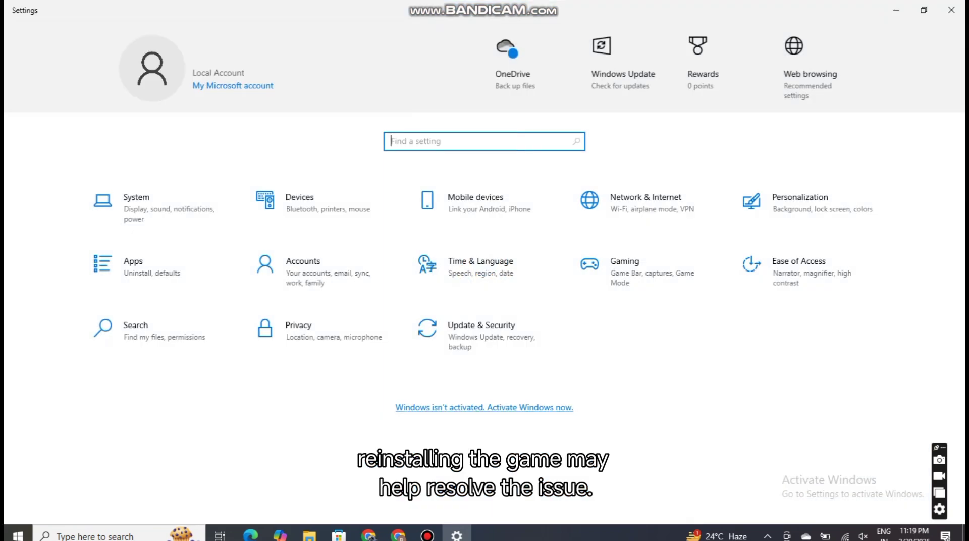
click(481, 333)
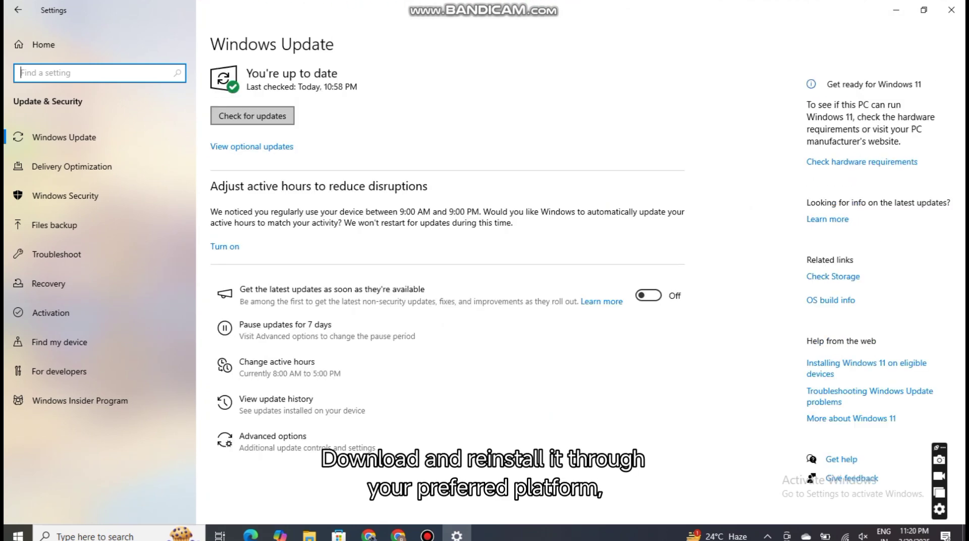
key(Return)
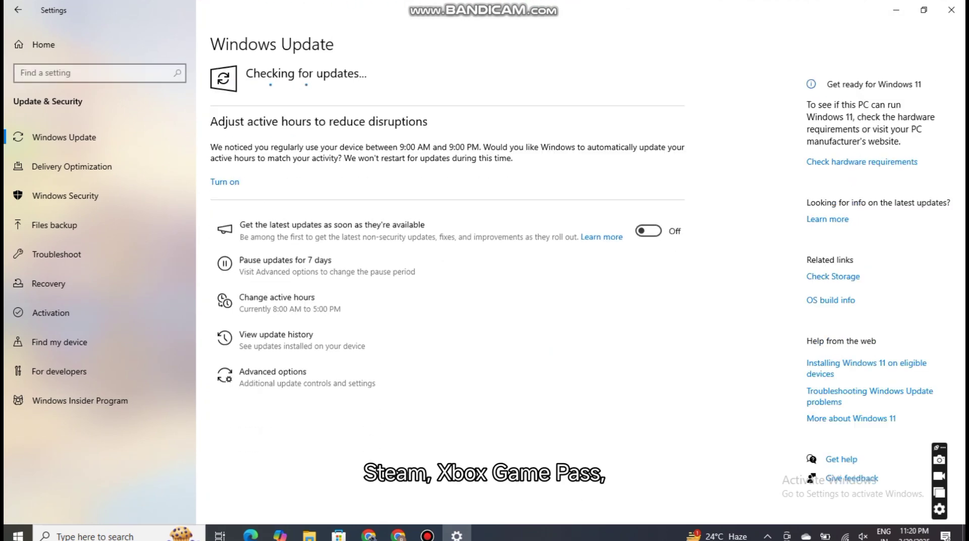